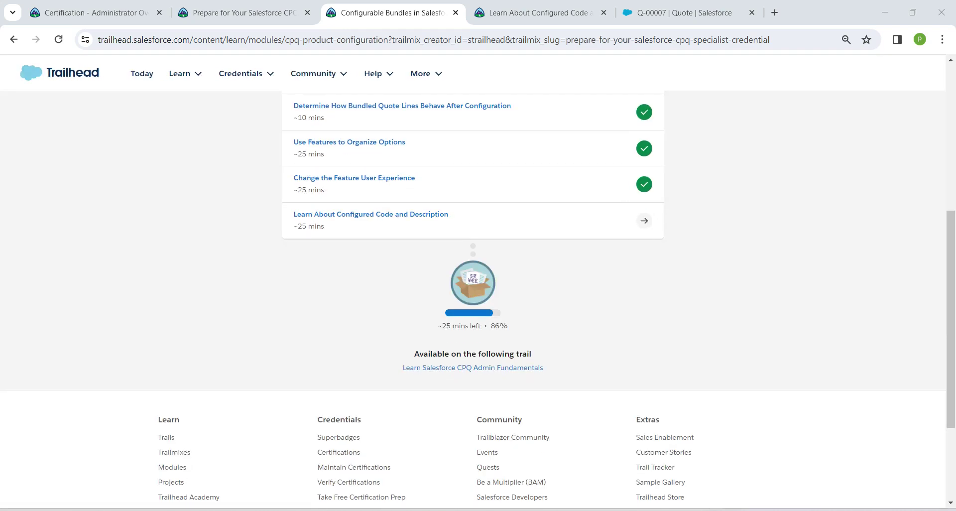
# Review the Configurable Bundles unit list and the challenge requirements of Learn About Configured Code and Description
pyautogui.scroll(4, 472, 318)
pyautogui.scroll(-1, 472, 319)
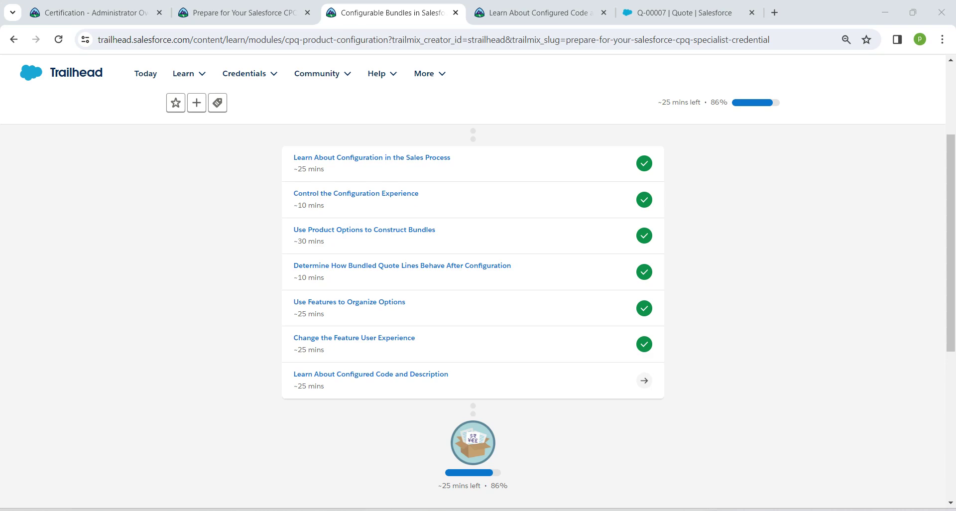
pyautogui.moveTo(293, 374); pyautogui.dragTo(449, 374)
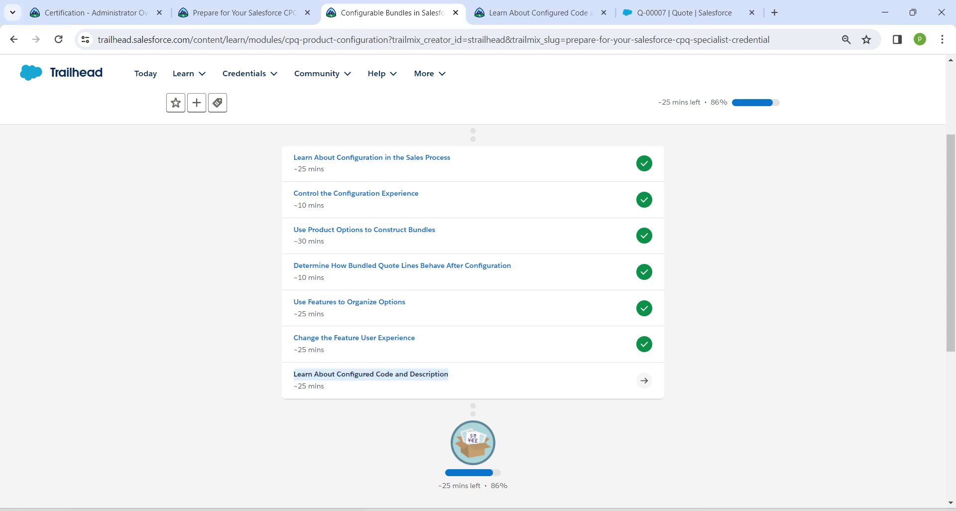
pyautogui.scroll(3, 473, 319)
pyautogui.hotkey('ctrl', 'Tab')
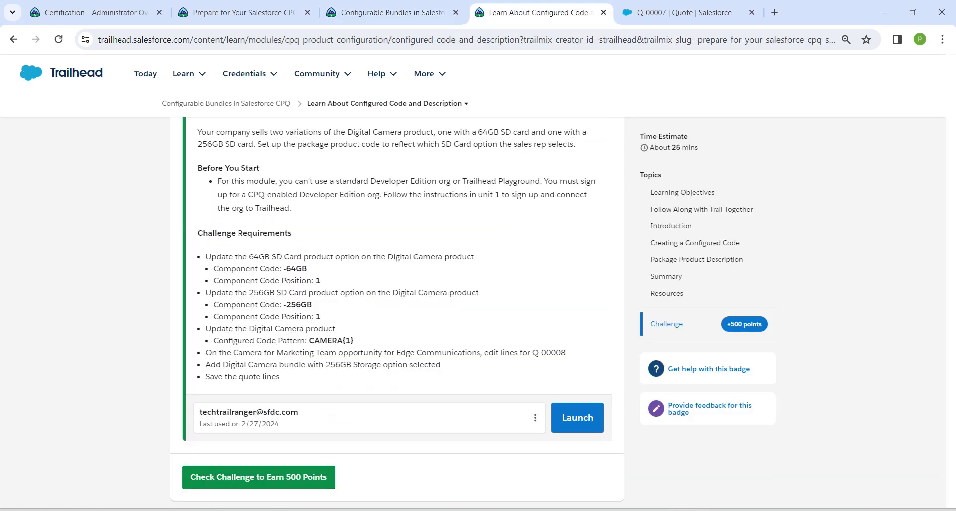
# Switch to the Salesforce org, launch the Salesforce CPQ app and display the All Products list
pyautogui.hotkey('ctrl', 'Tab')
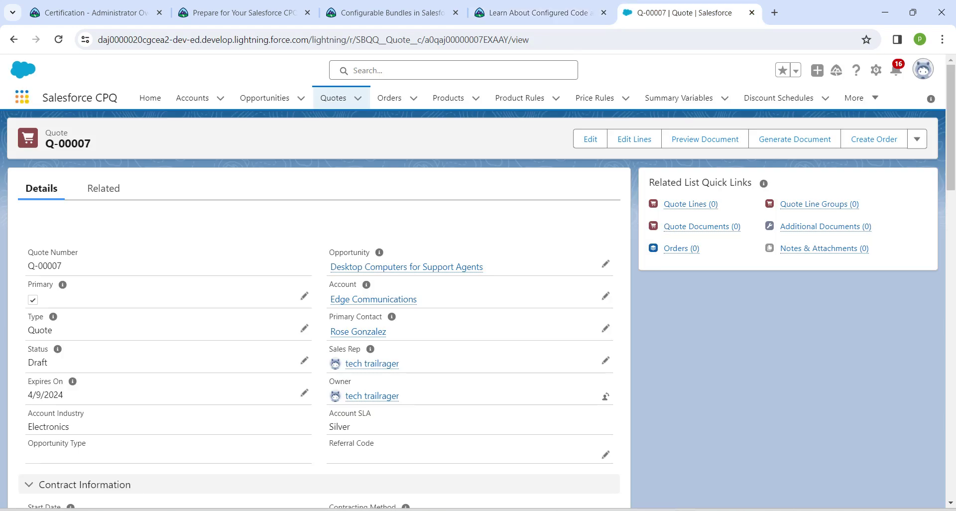
pyautogui.click(22, 96)
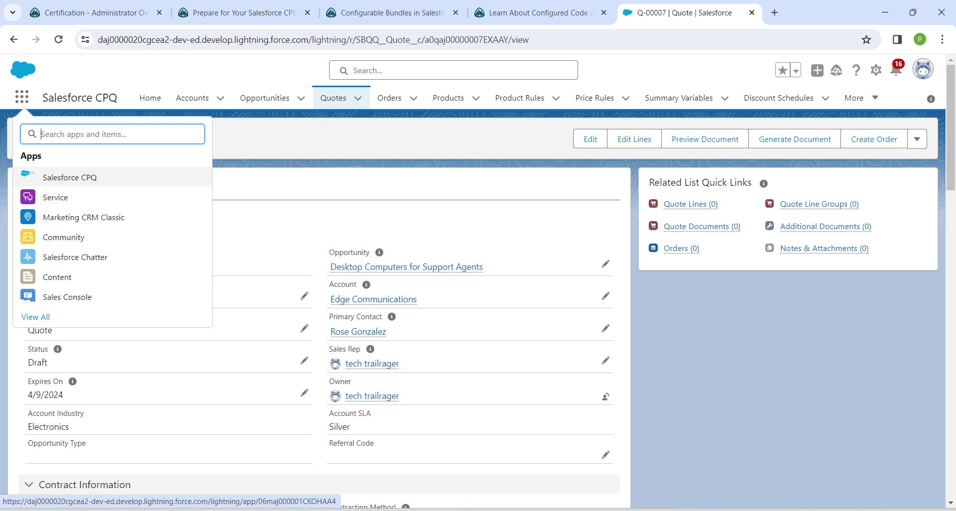
pyautogui.click(70, 177)
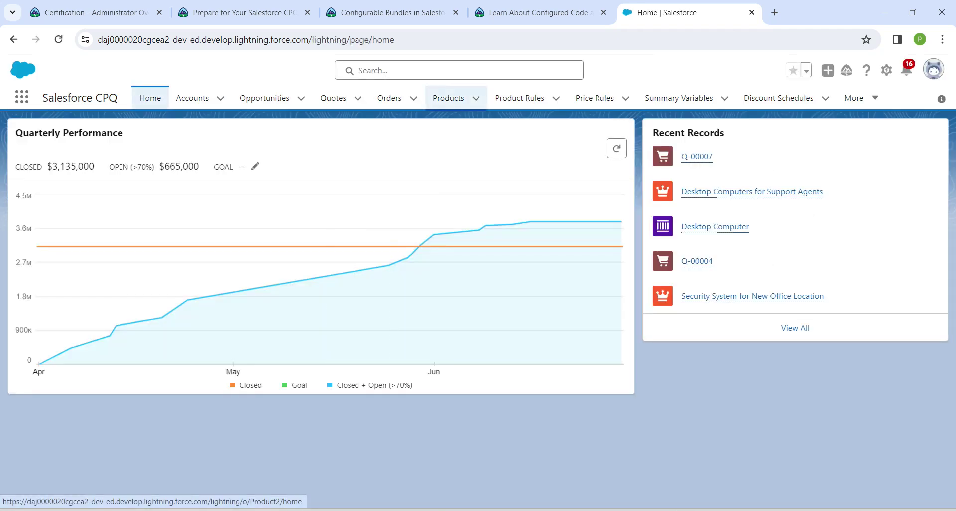
pyautogui.click(448, 98)
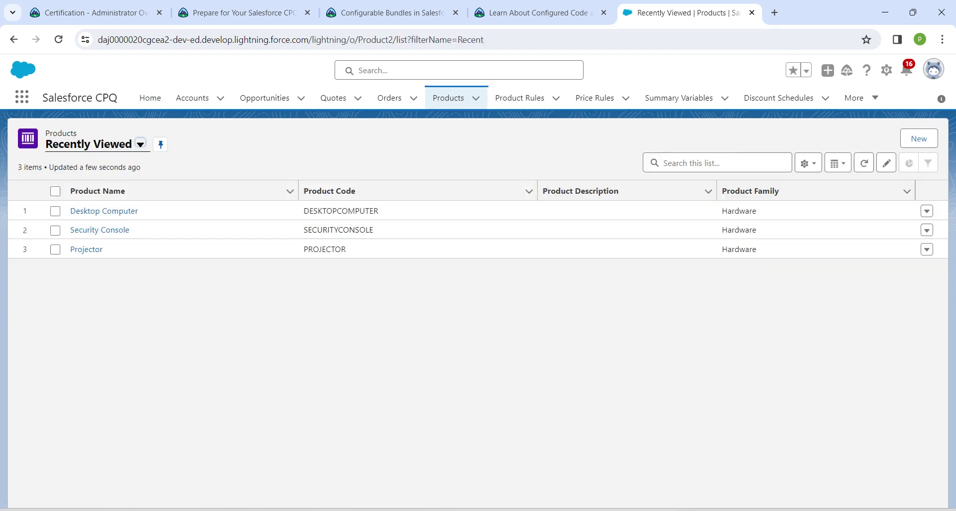
pyautogui.click(140, 144)
pyautogui.click(92, 188)
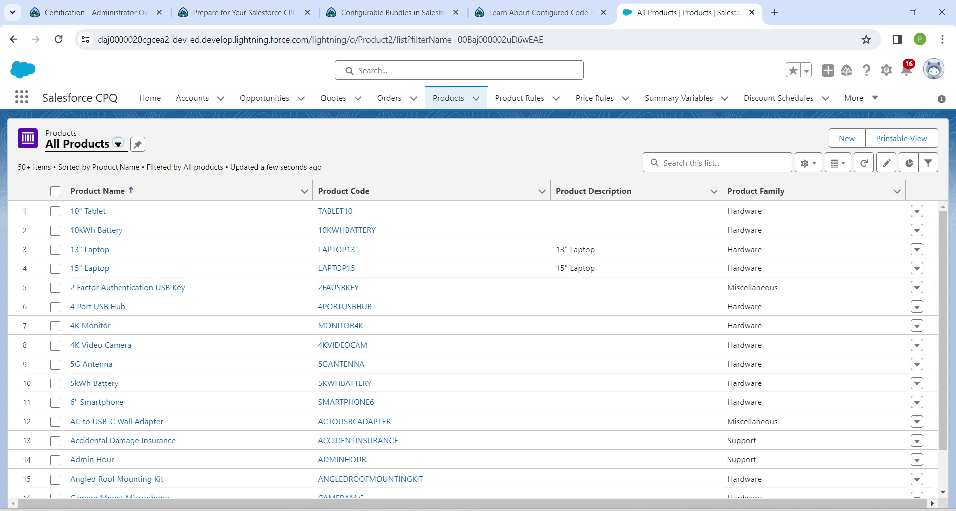
# Search the product list for DIGITAL and open the Digital Camera product
pyautogui.click(717, 163)
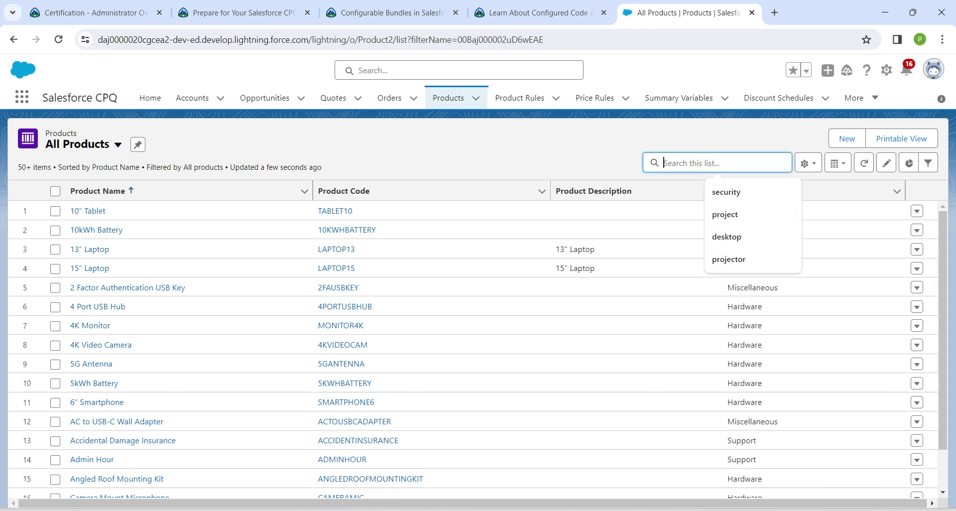
pyautogui.write('DIGITAL')
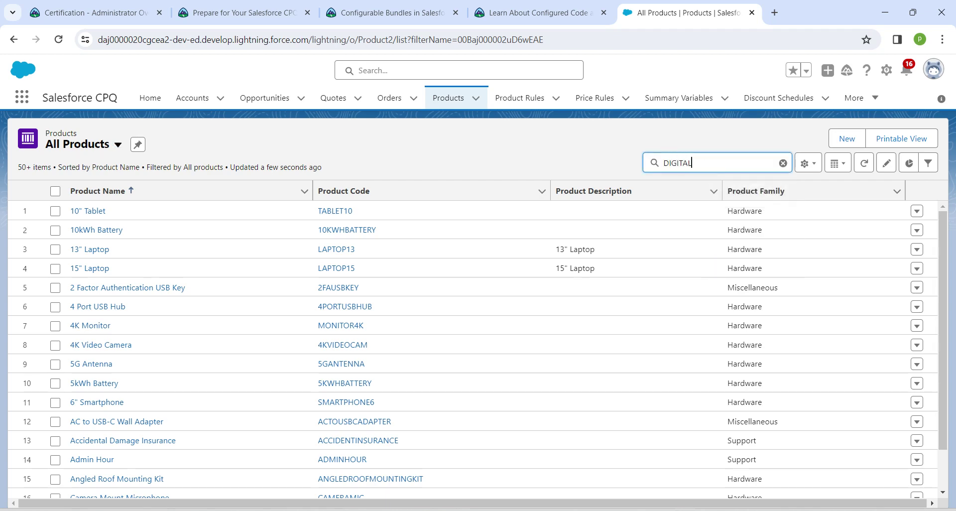
pyautogui.press('Return')
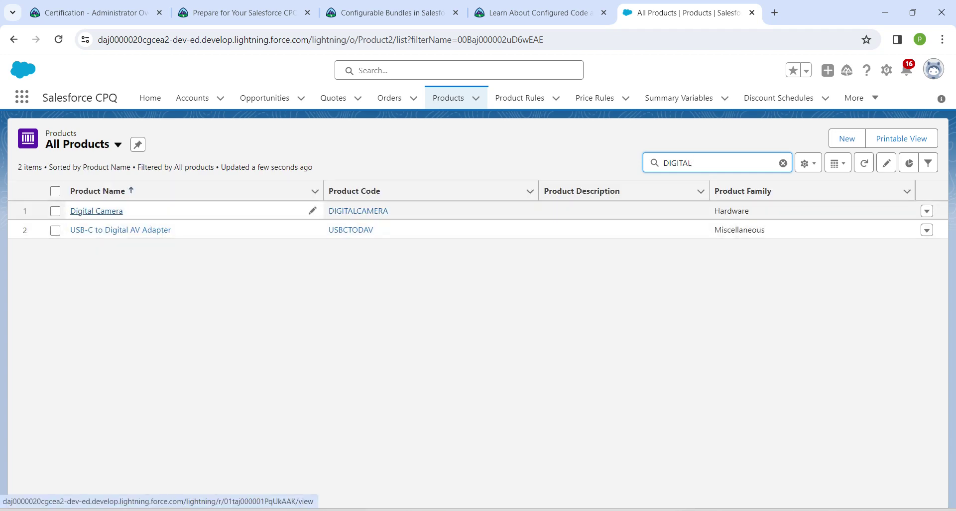
pyautogui.click(95, 211)
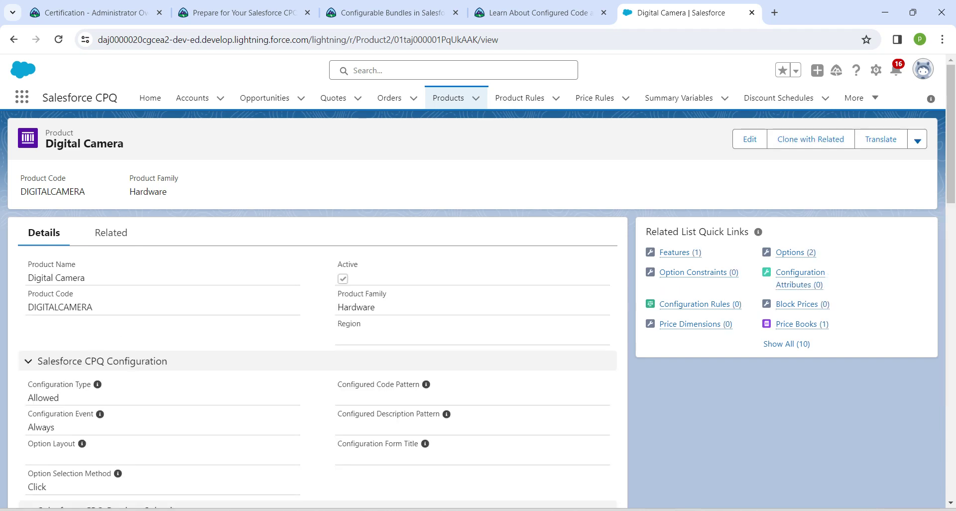
# Open the SD Card 64GB product option for editing from the Digital Camera's related options
pyautogui.click(110, 233)
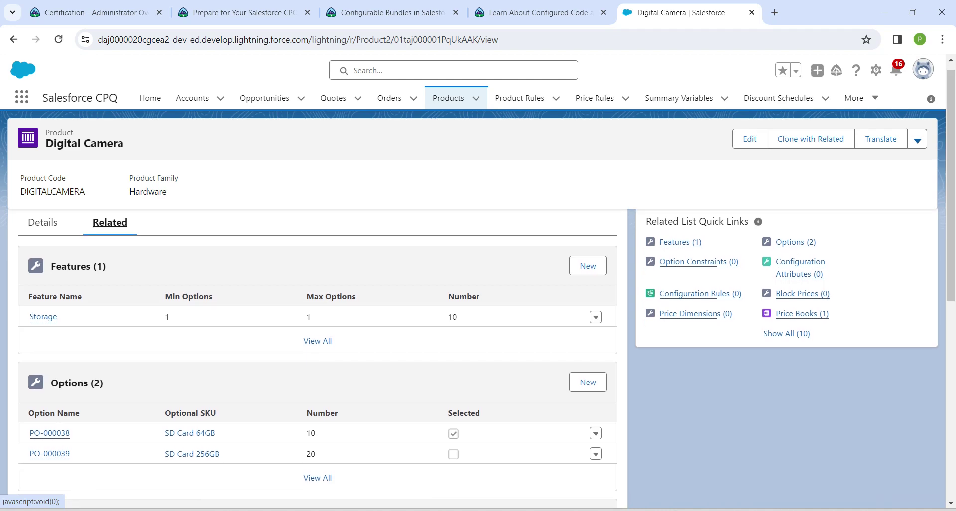
pyautogui.scroll(-2, 319, 324)
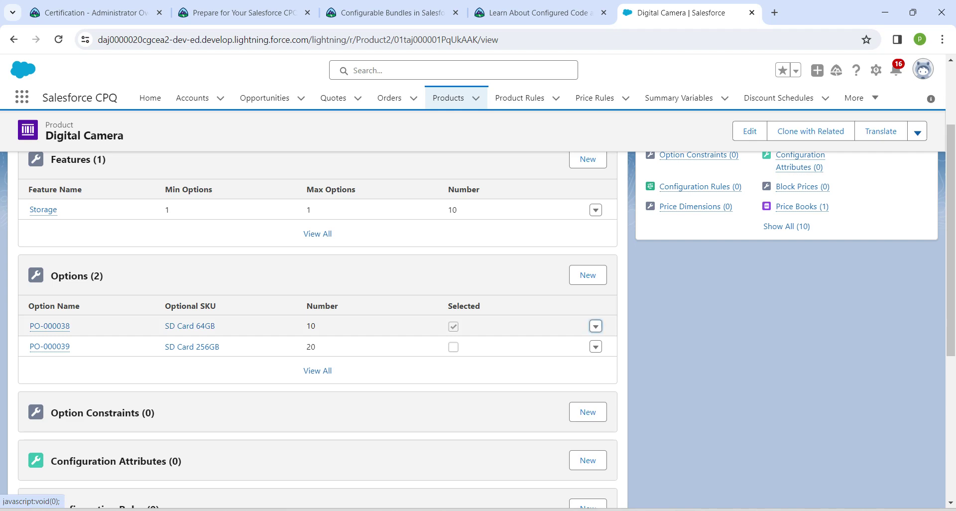
pyautogui.click(596, 326)
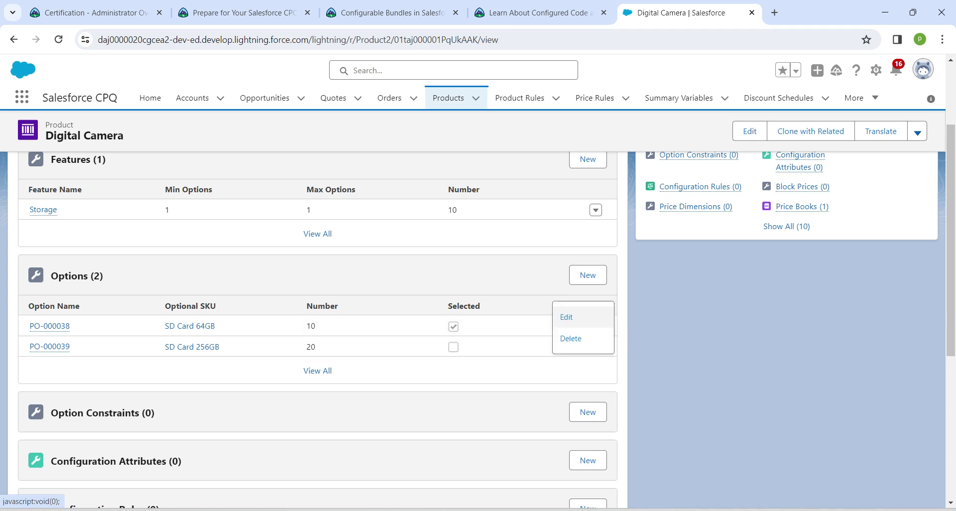
pyautogui.click(566, 316)
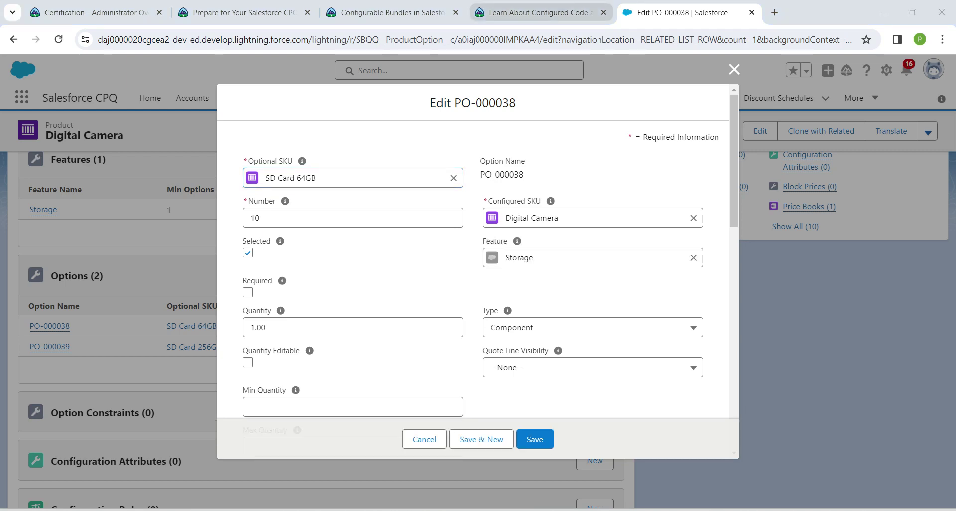
# Set the 64GB option's Component Code to -64GB, as the challenge requires, and its Component Code Position to 1, and save it
pyautogui.click(538, 12)
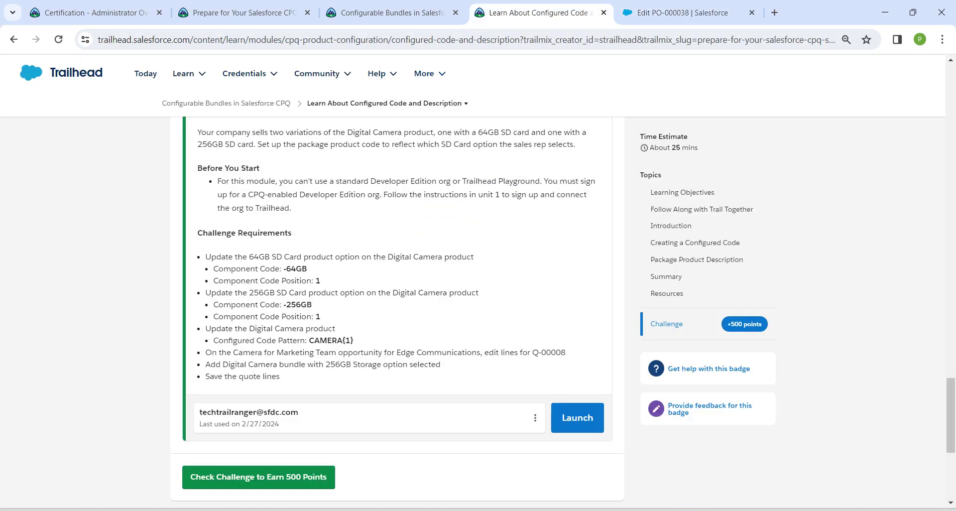
pyautogui.moveTo(283, 269); pyautogui.dragTo(307, 269)
pyautogui.click(687, 12)
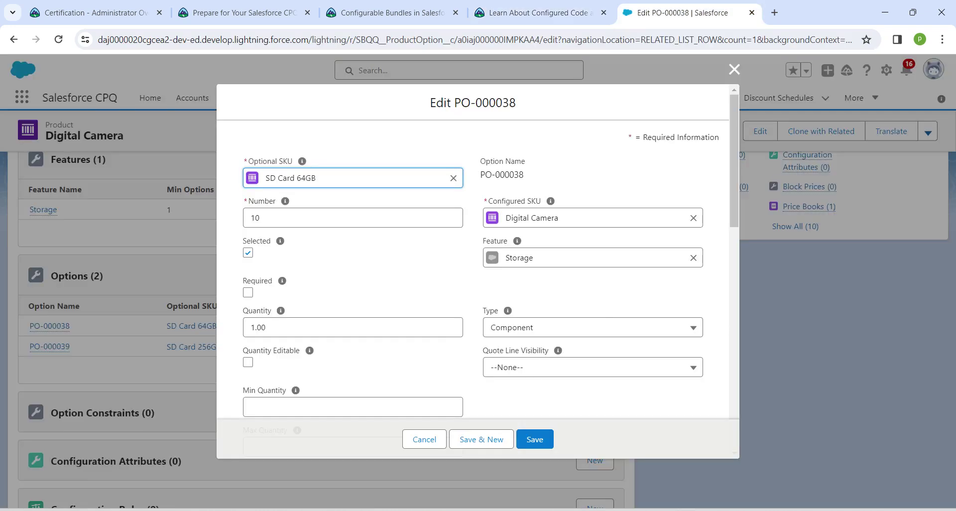
pyautogui.scroll(-15, 473, 249)
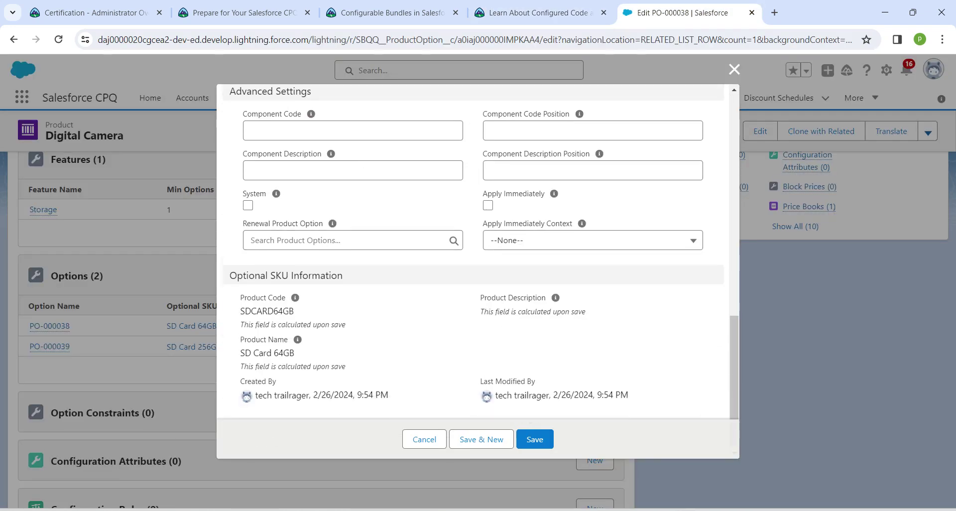
pyautogui.scroll(2, 473, 249)
pyautogui.click(251, 205)
pyautogui.write('-64GB')
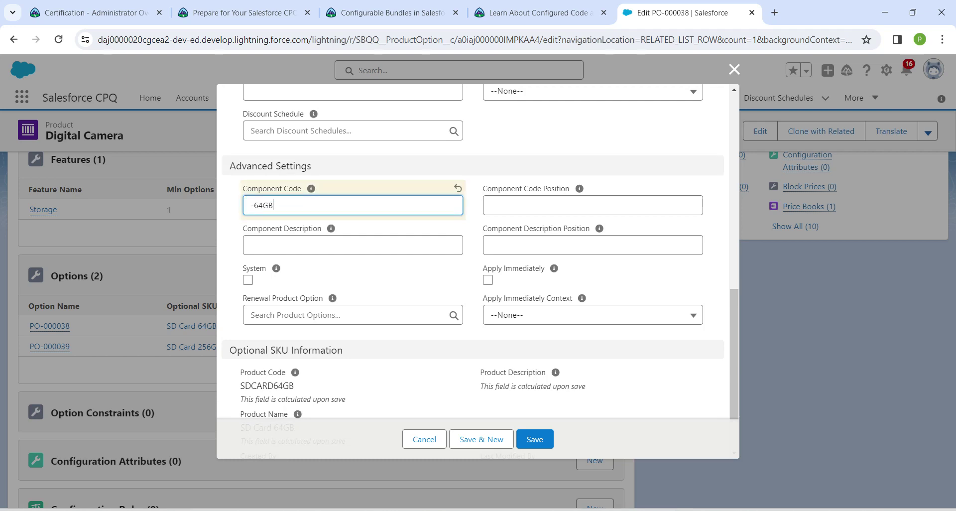
pyautogui.click(491, 205)
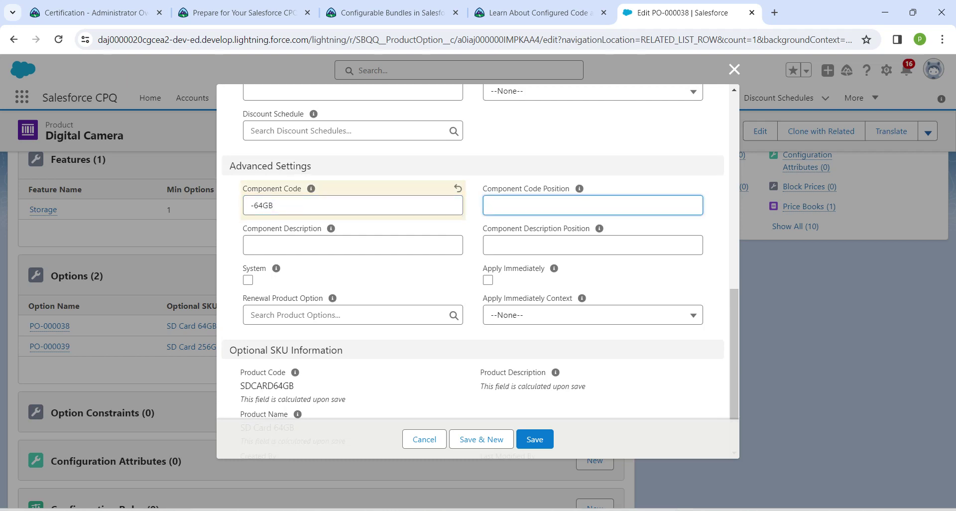
pyautogui.write('1')
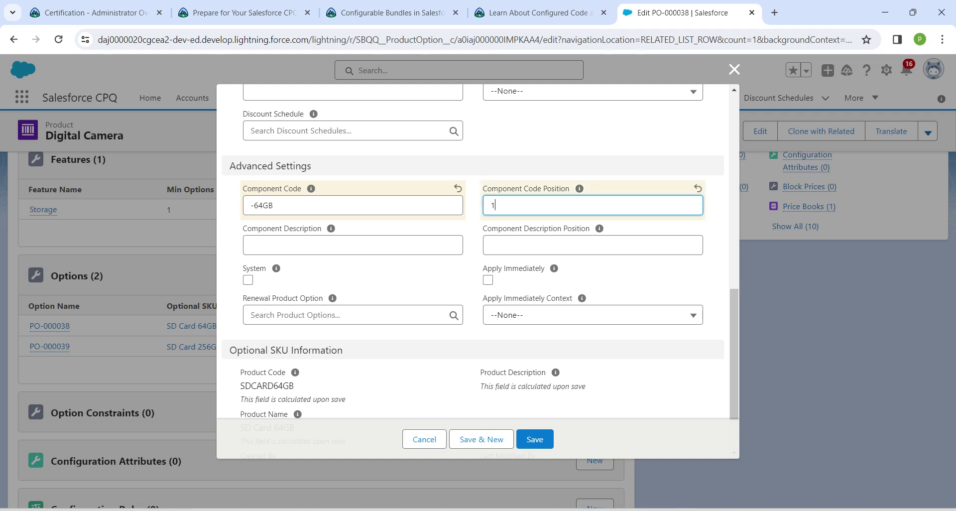
pyautogui.press('Tab')
pyautogui.click(534, 439)
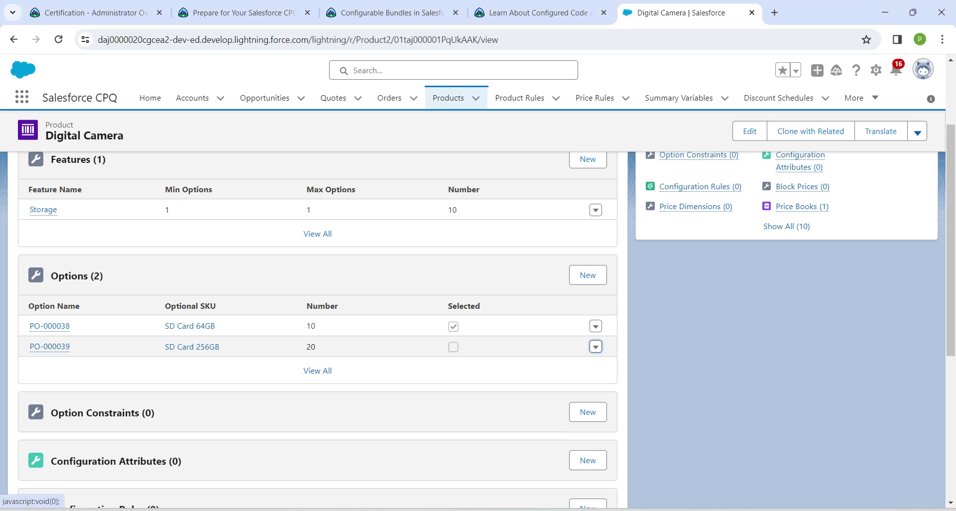
# Edit the SD Card 256GB option with Component Code -256GB copied from the challenge and Component Code Position 1, and save it
pyautogui.click(595, 347)
pyautogui.click(566, 316)
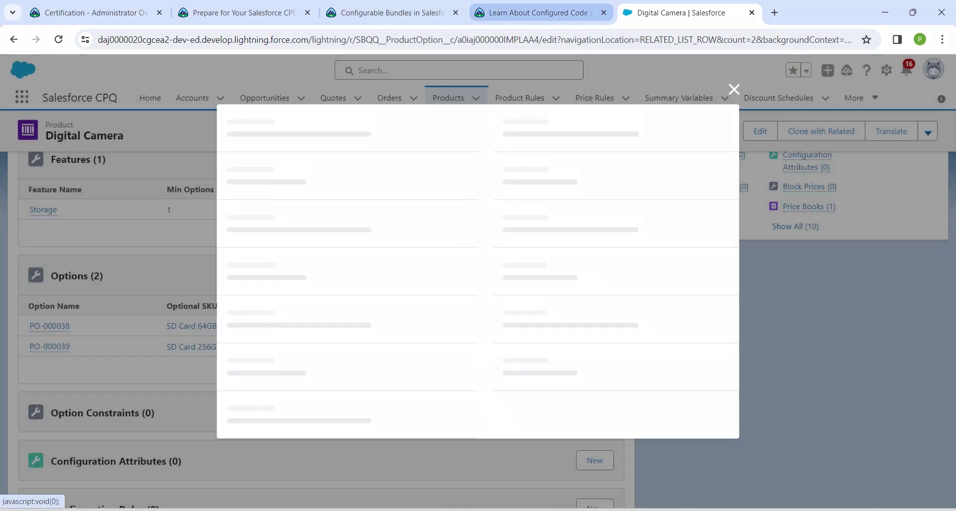
pyautogui.click(540, 12)
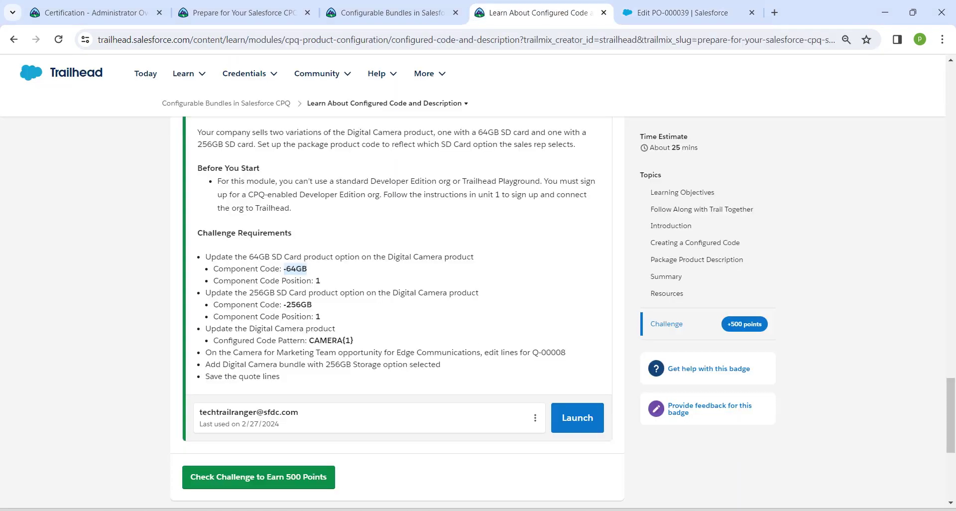
pyautogui.moveTo(283, 304); pyautogui.dragTo(312, 304)
pyautogui.hotkey('ctrl', 'c')
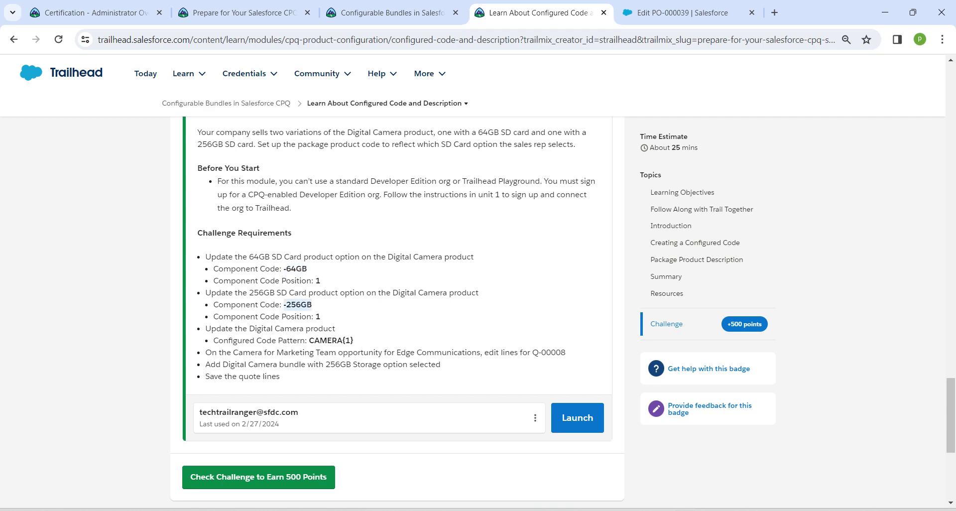
pyautogui.hotkey('ctrl', 'Tab')
pyautogui.scroll(-10, 473, 259)
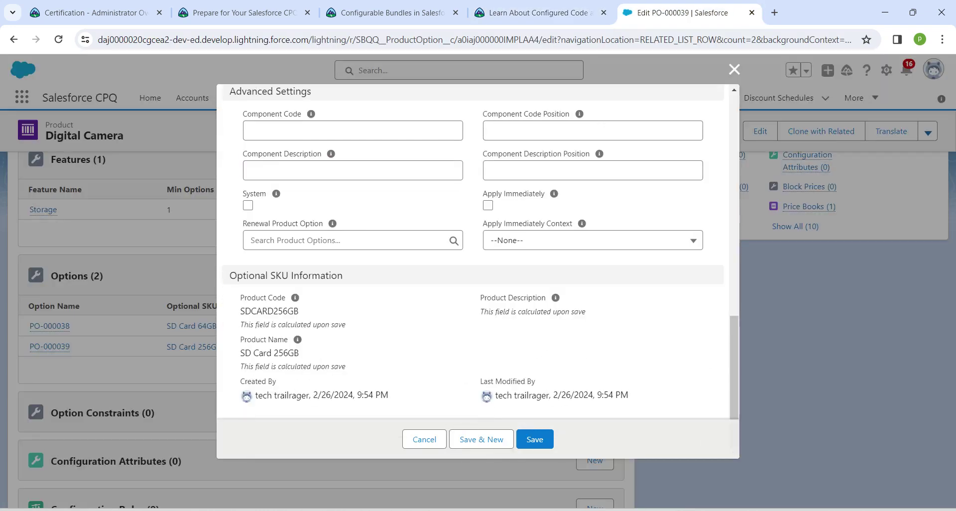
pyautogui.click(352, 130)
pyautogui.hotkey('ctrl', 'v')
pyautogui.click(492, 131)
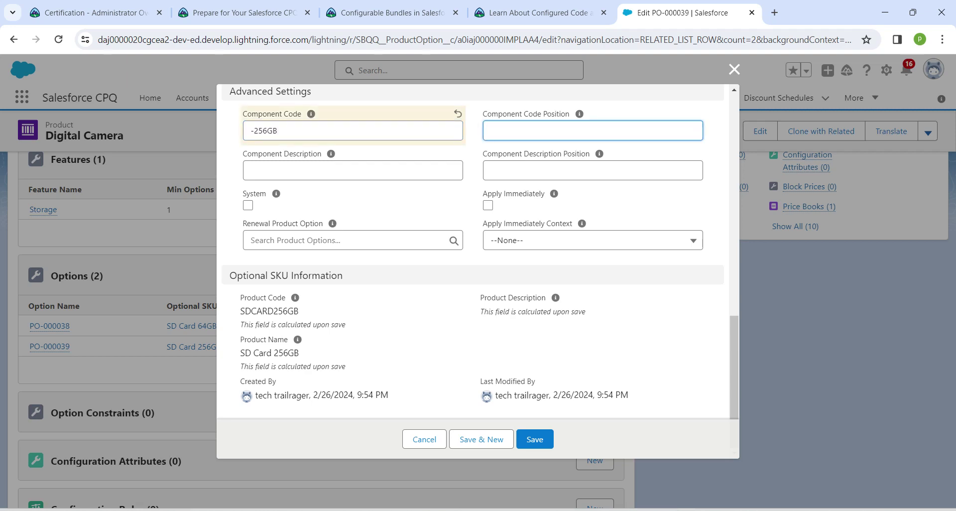
pyautogui.write('1')
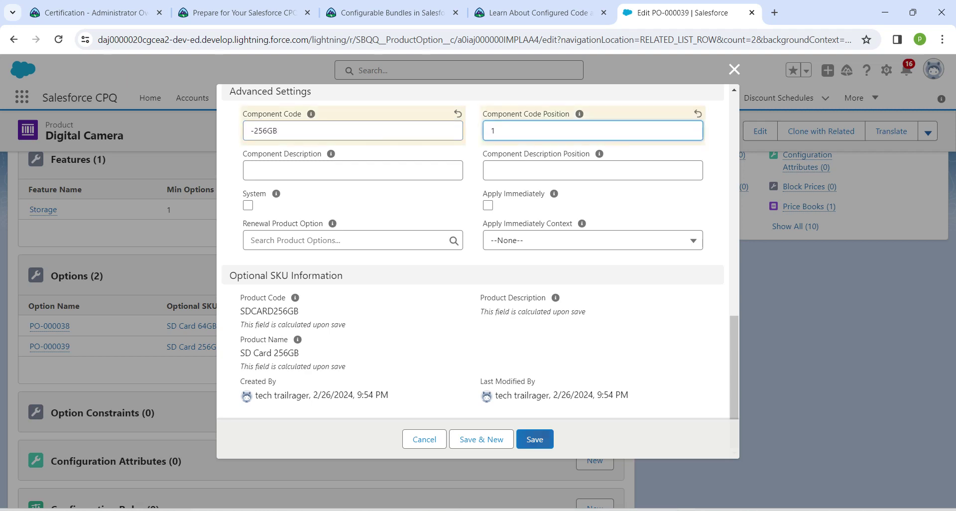
pyautogui.click(545, 435)
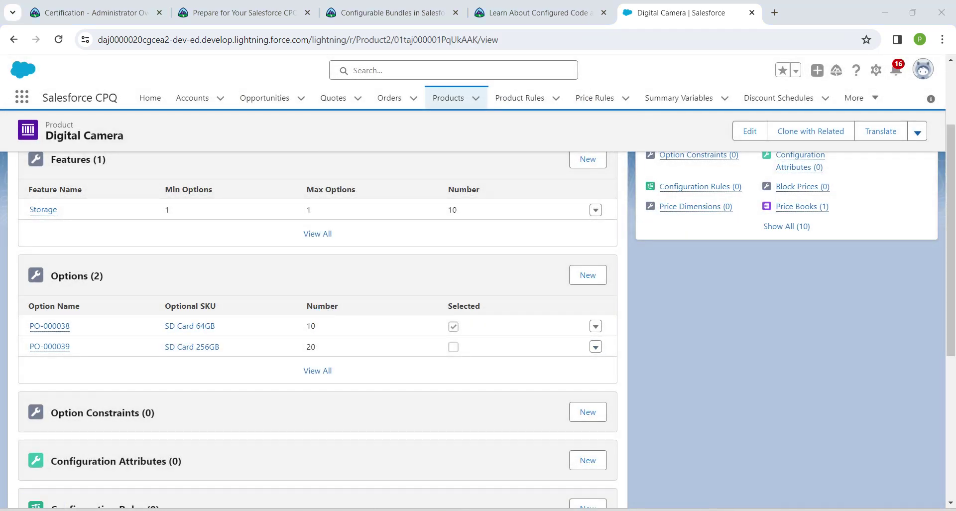
# Set the Digital Camera product's Configured Code Pattern to CAMERA{1}, copied from the Trailhead challenge requirements, and save the product
pyautogui.scroll(3, 319, 298)
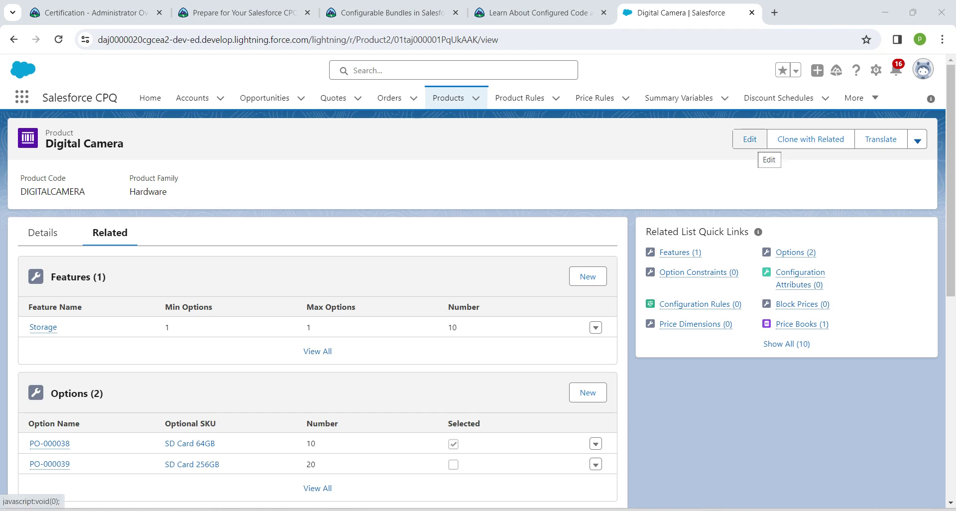
pyautogui.click(749, 142)
pyautogui.hotkey('ctrl', 'pageup')
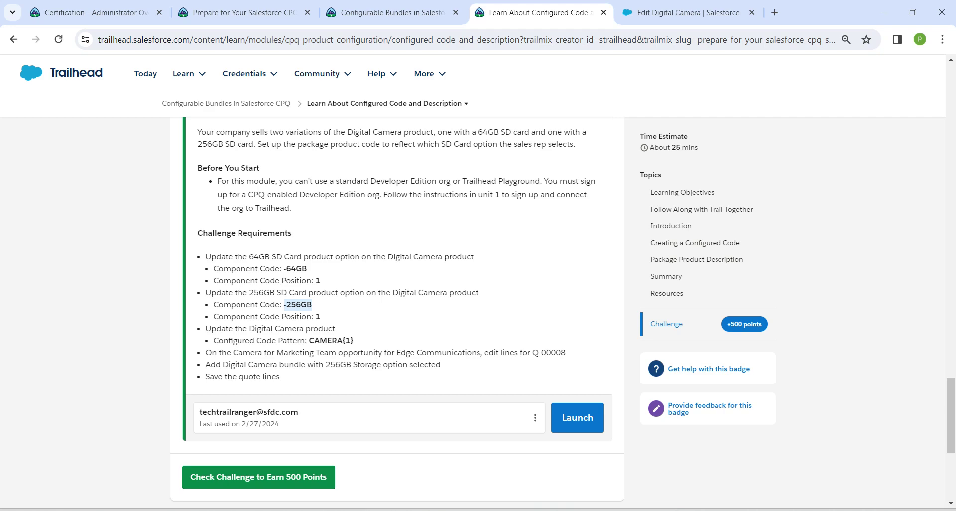
pyautogui.moveTo(310, 340); pyautogui.dragTo(353, 340)
pyautogui.hotkey('ctrl', 'c')
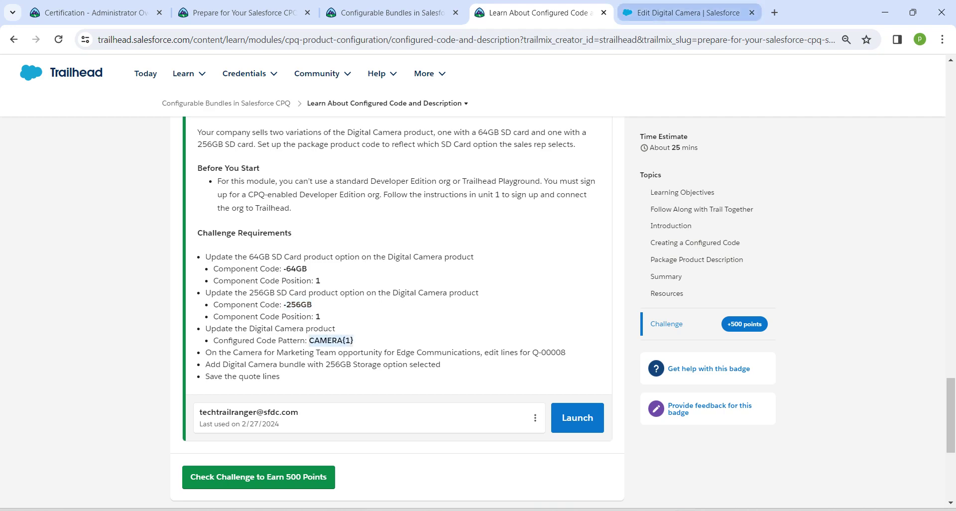
pyautogui.click(689, 12)
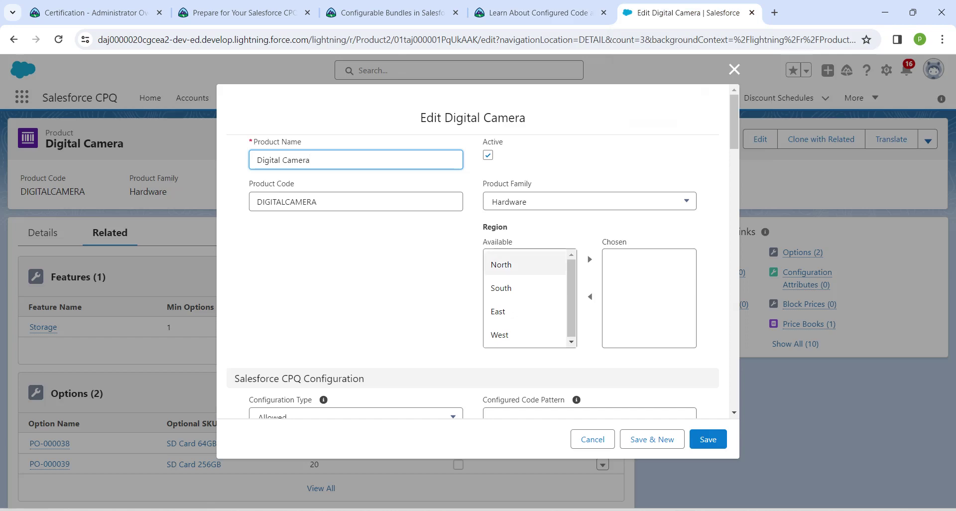
pyautogui.scroll(-3, 478, 249)
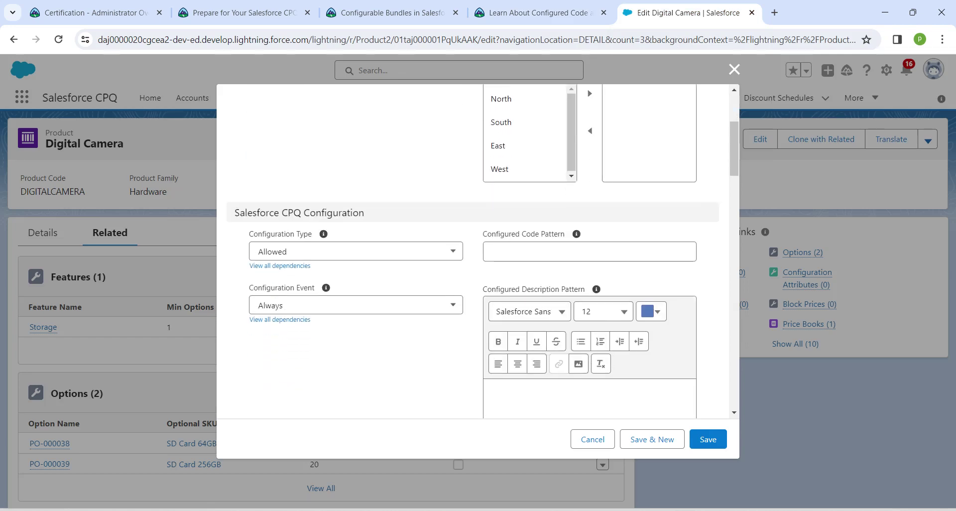
pyautogui.click(491, 251)
pyautogui.hotkey('ctrl', 'v')
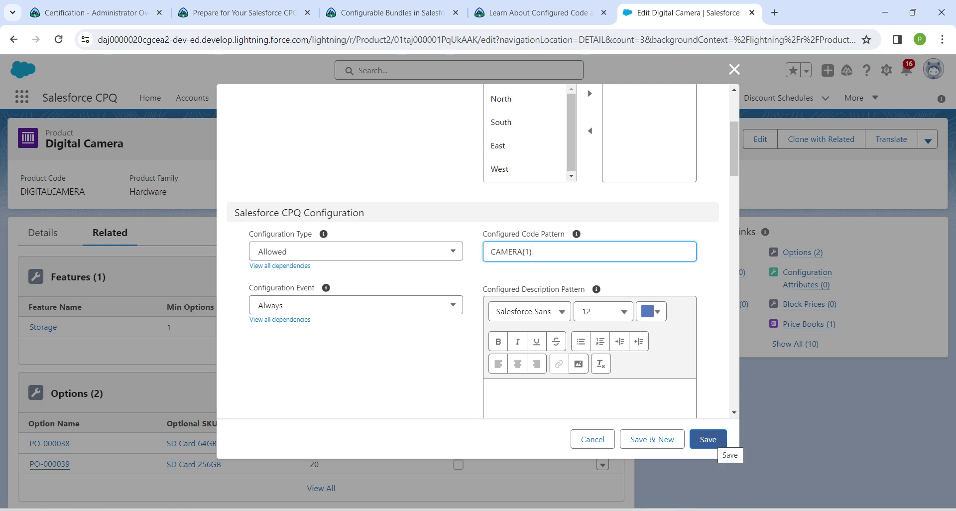
pyautogui.click(709, 440)
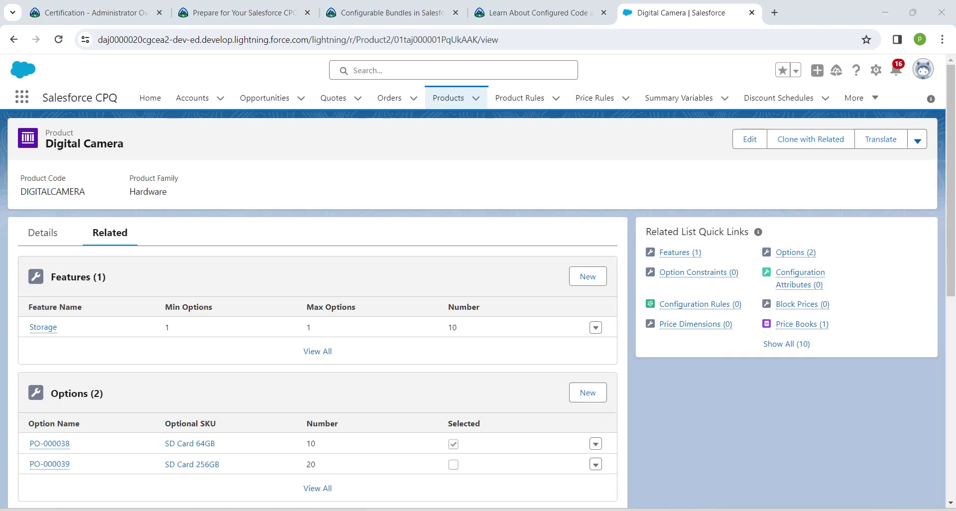
# Search all records for quote Q-00008, open it and start editing its quote lines
pyautogui.click(453, 70)
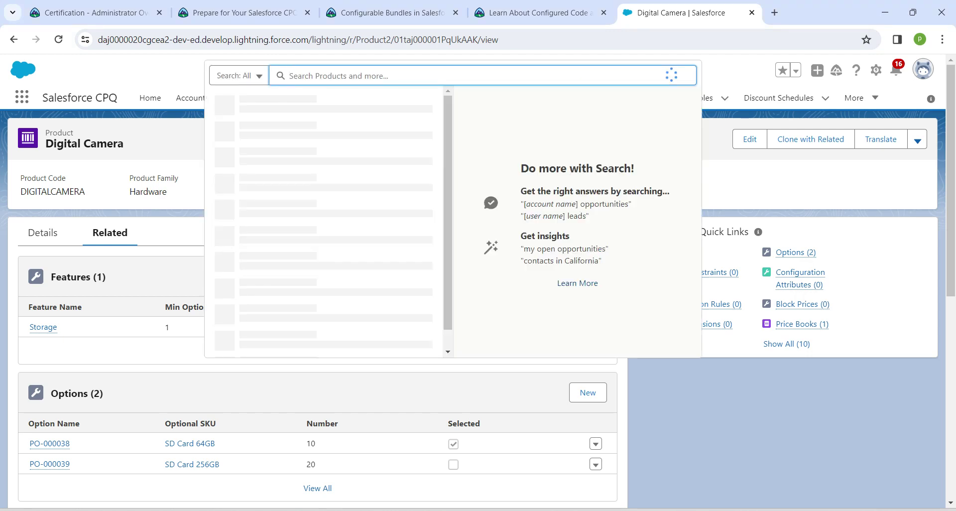
pyautogui.write('Q')
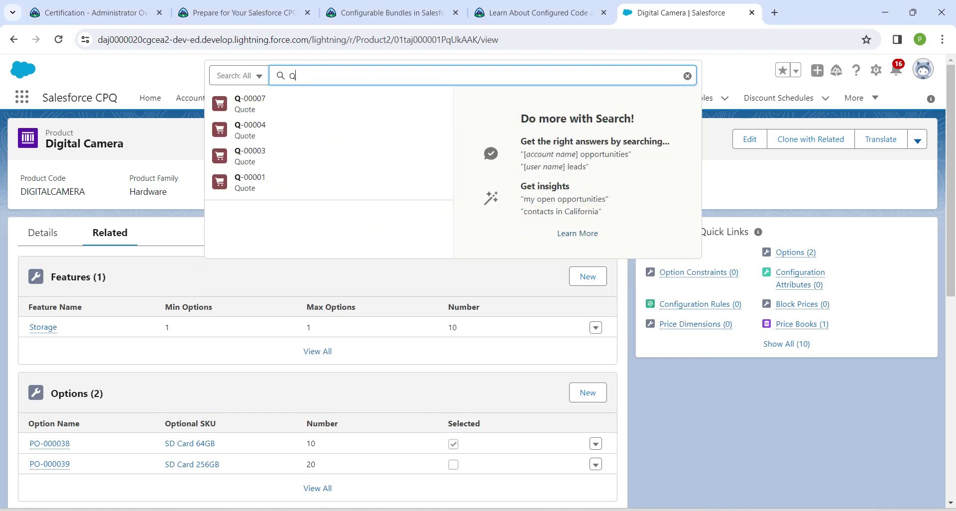
pyautogui.write('-00')
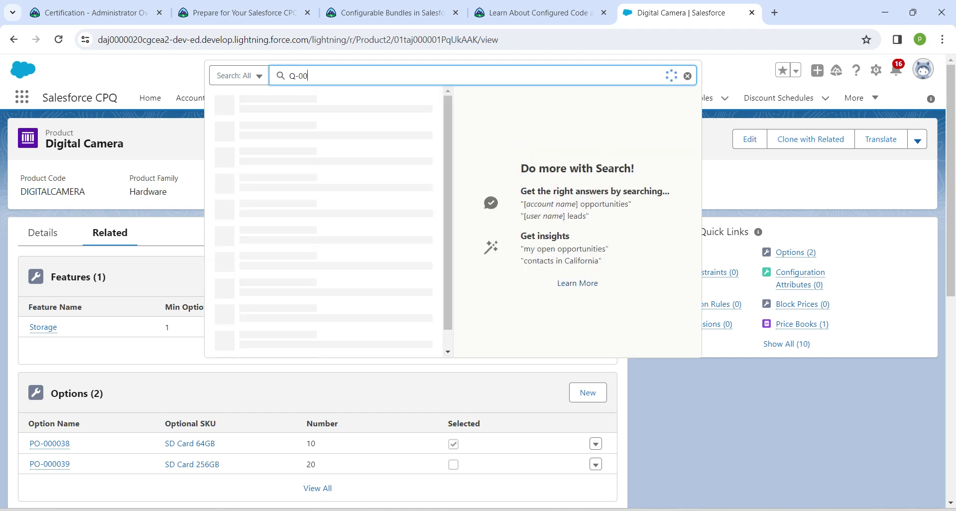
pyautogui.write('008')
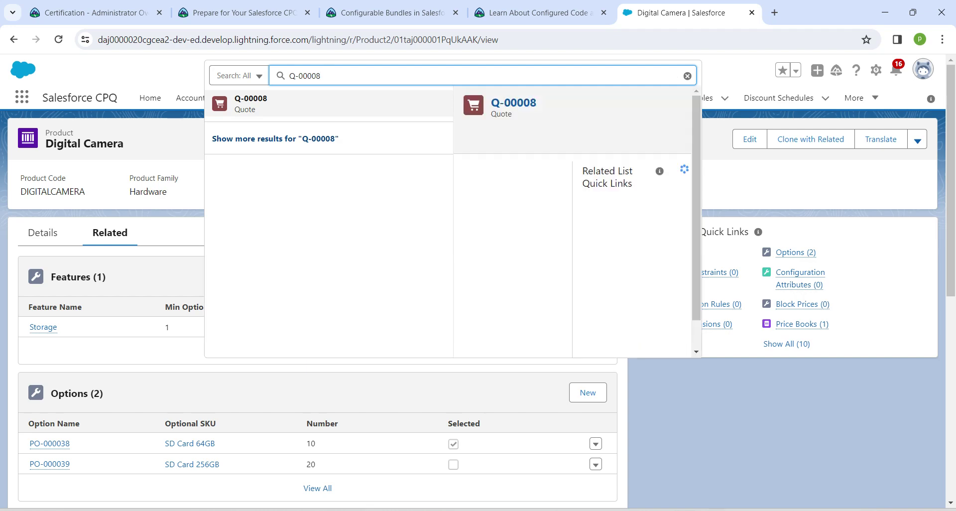
pyautogui.click(251, 103)
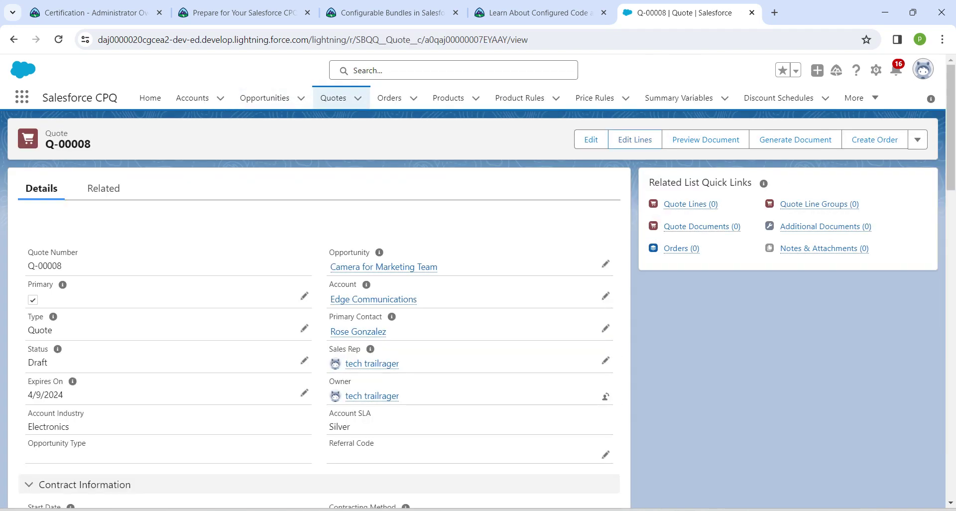
pyautogui.click(635, 139)
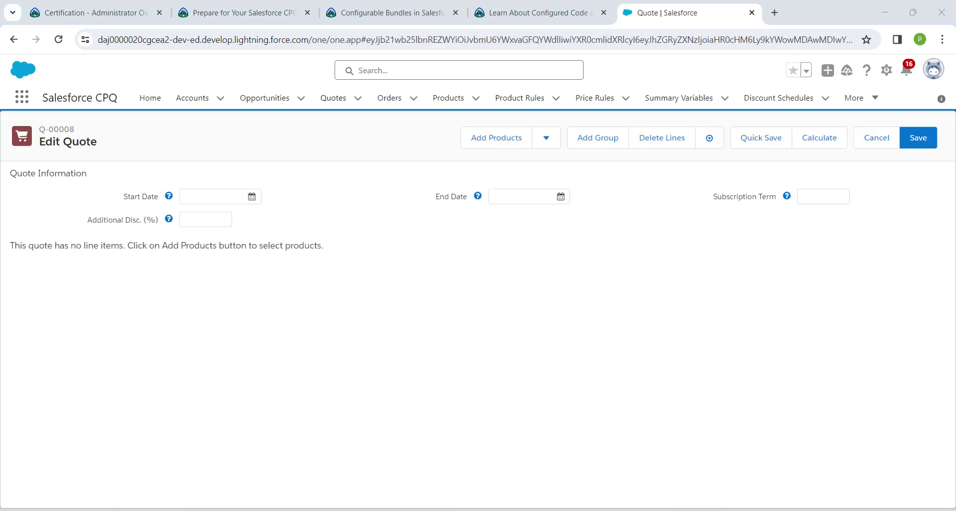
# Find Digital Camera in the product selection by searching for digital, and select it to add to the quote
pyautogui.click(496, 137)
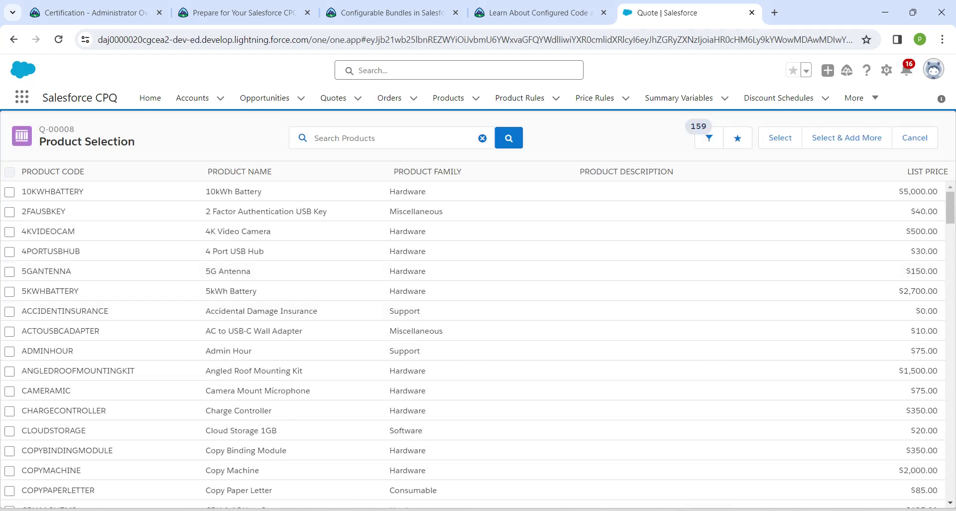
pyautogui.click(315, 138)
pyautogui.write('digital')
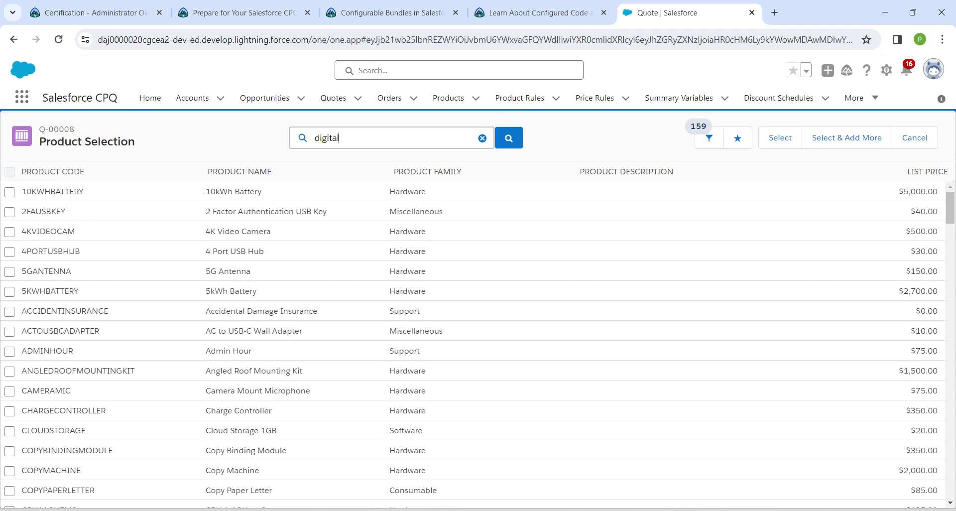
pyautogui.press('Down')
pyautogui.press('Return')
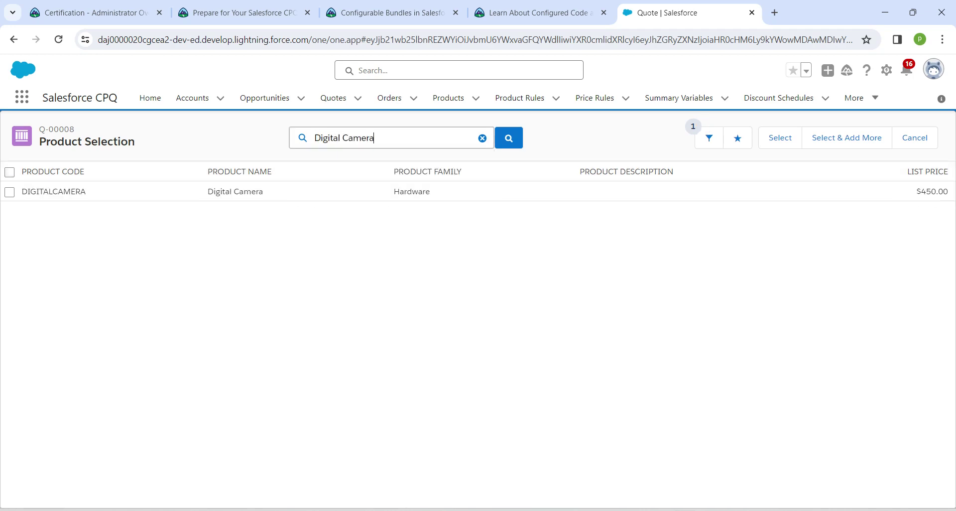
pyautogui.click(9, 191)
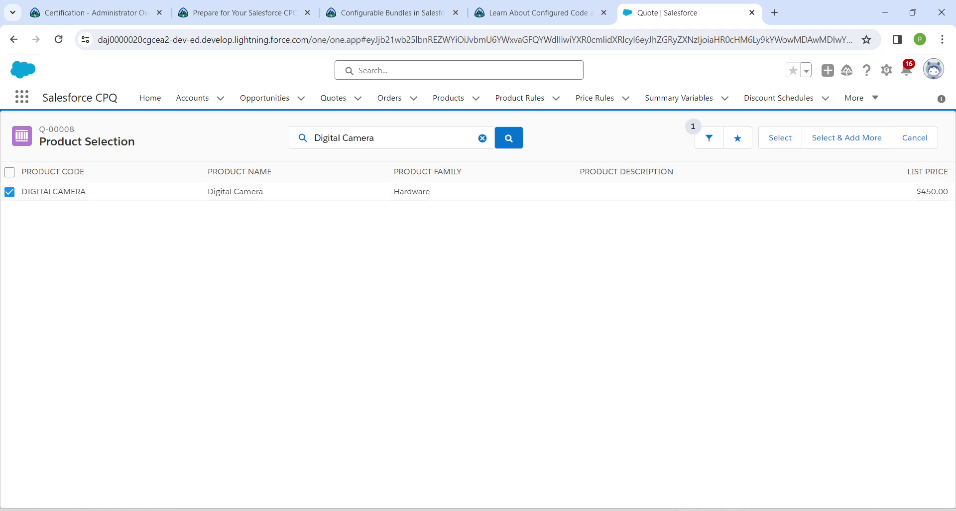
pyautogui.click(779, 137)
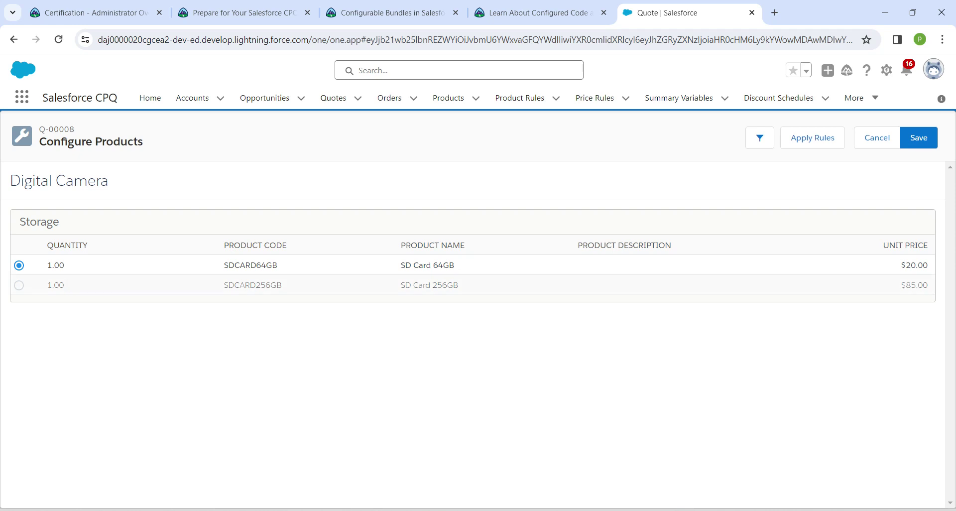
# Choose the SD Card 256GB storage option for the Digital Camera bundle, then save the configuration and the quote lines
pyautogui.click(19, 285)
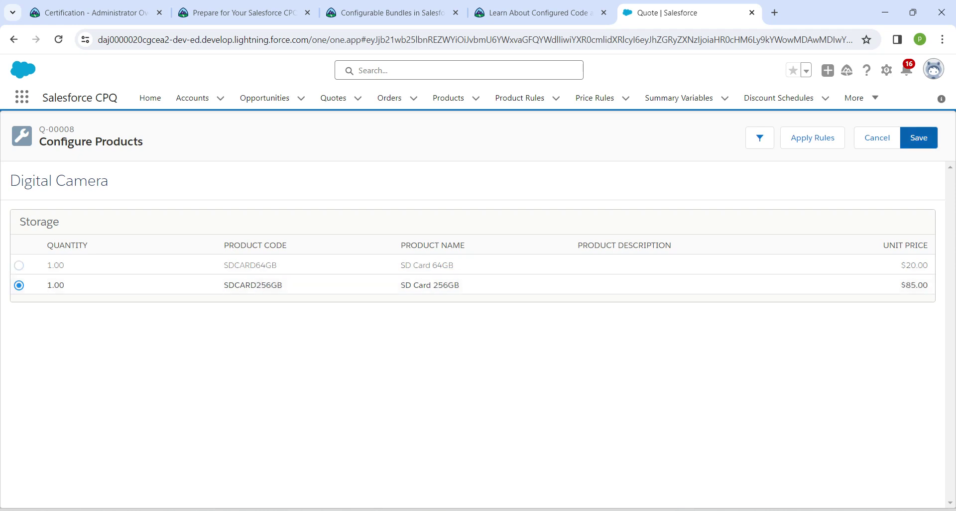
pyautogui.click(919, 137)
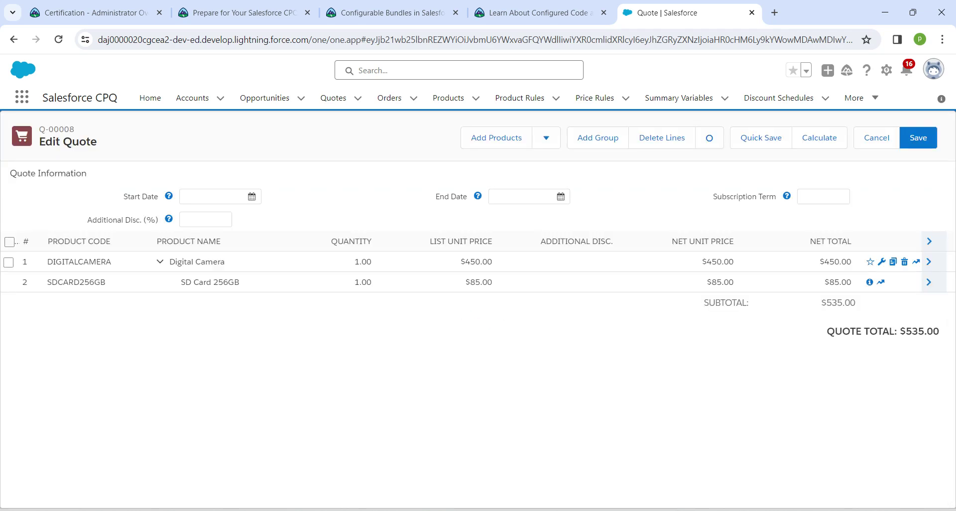
pyautogui.click(918, 138)
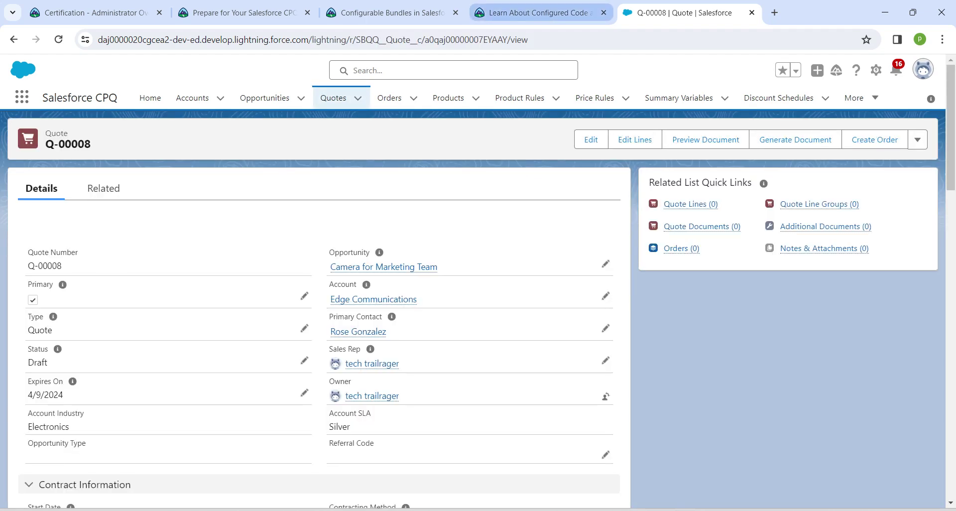
# Switch to the Trailhead challenge, submit it for checking, and return to the Configurable Bundles in Salesforce CPQ module page
pyautogui.click(537, 12)
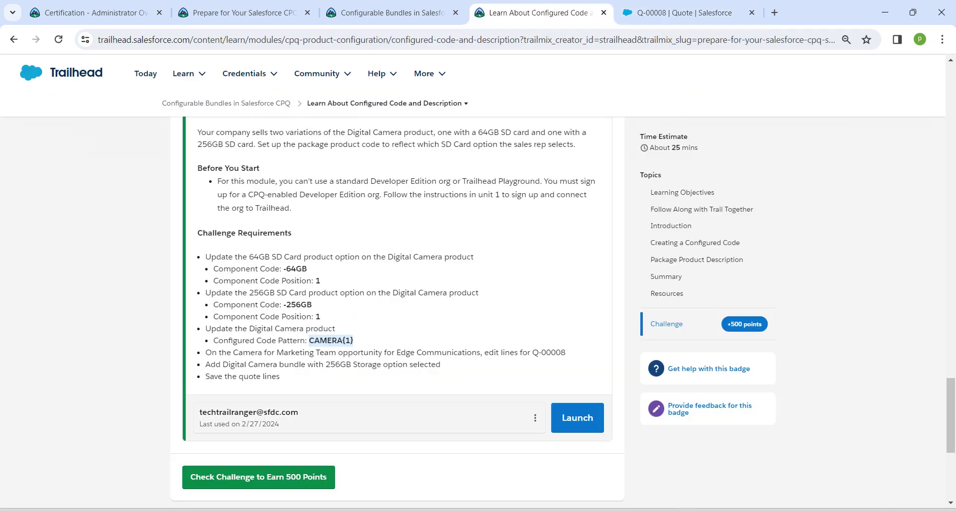
pyautogui.click(258, 476)
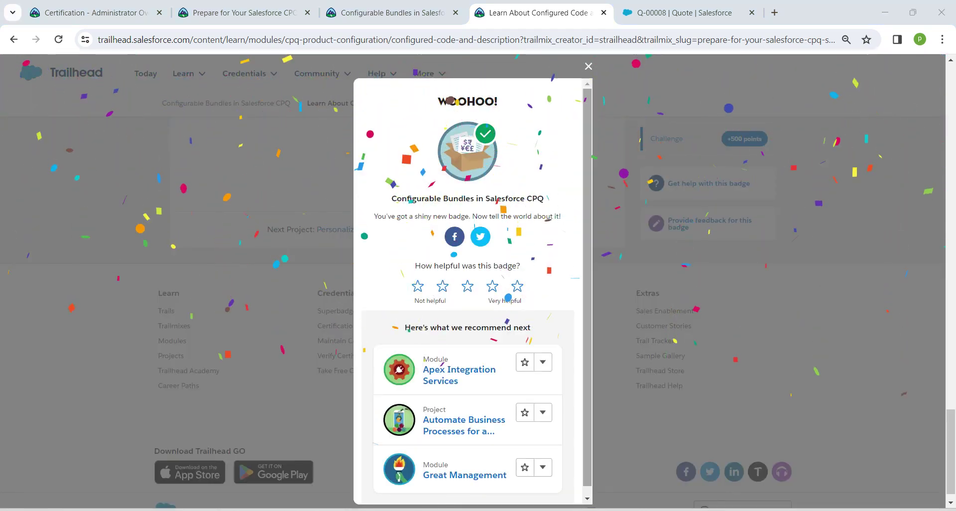
pyautogui.click(392, 13)
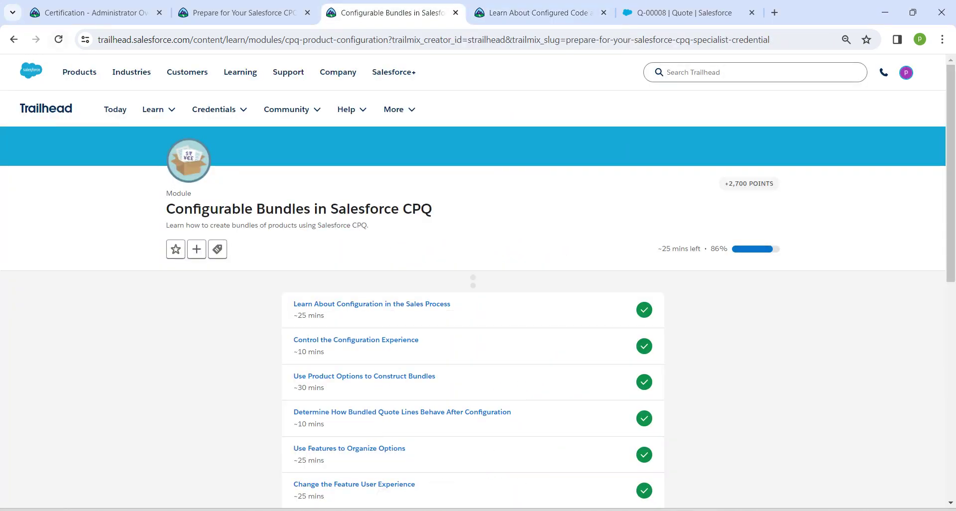